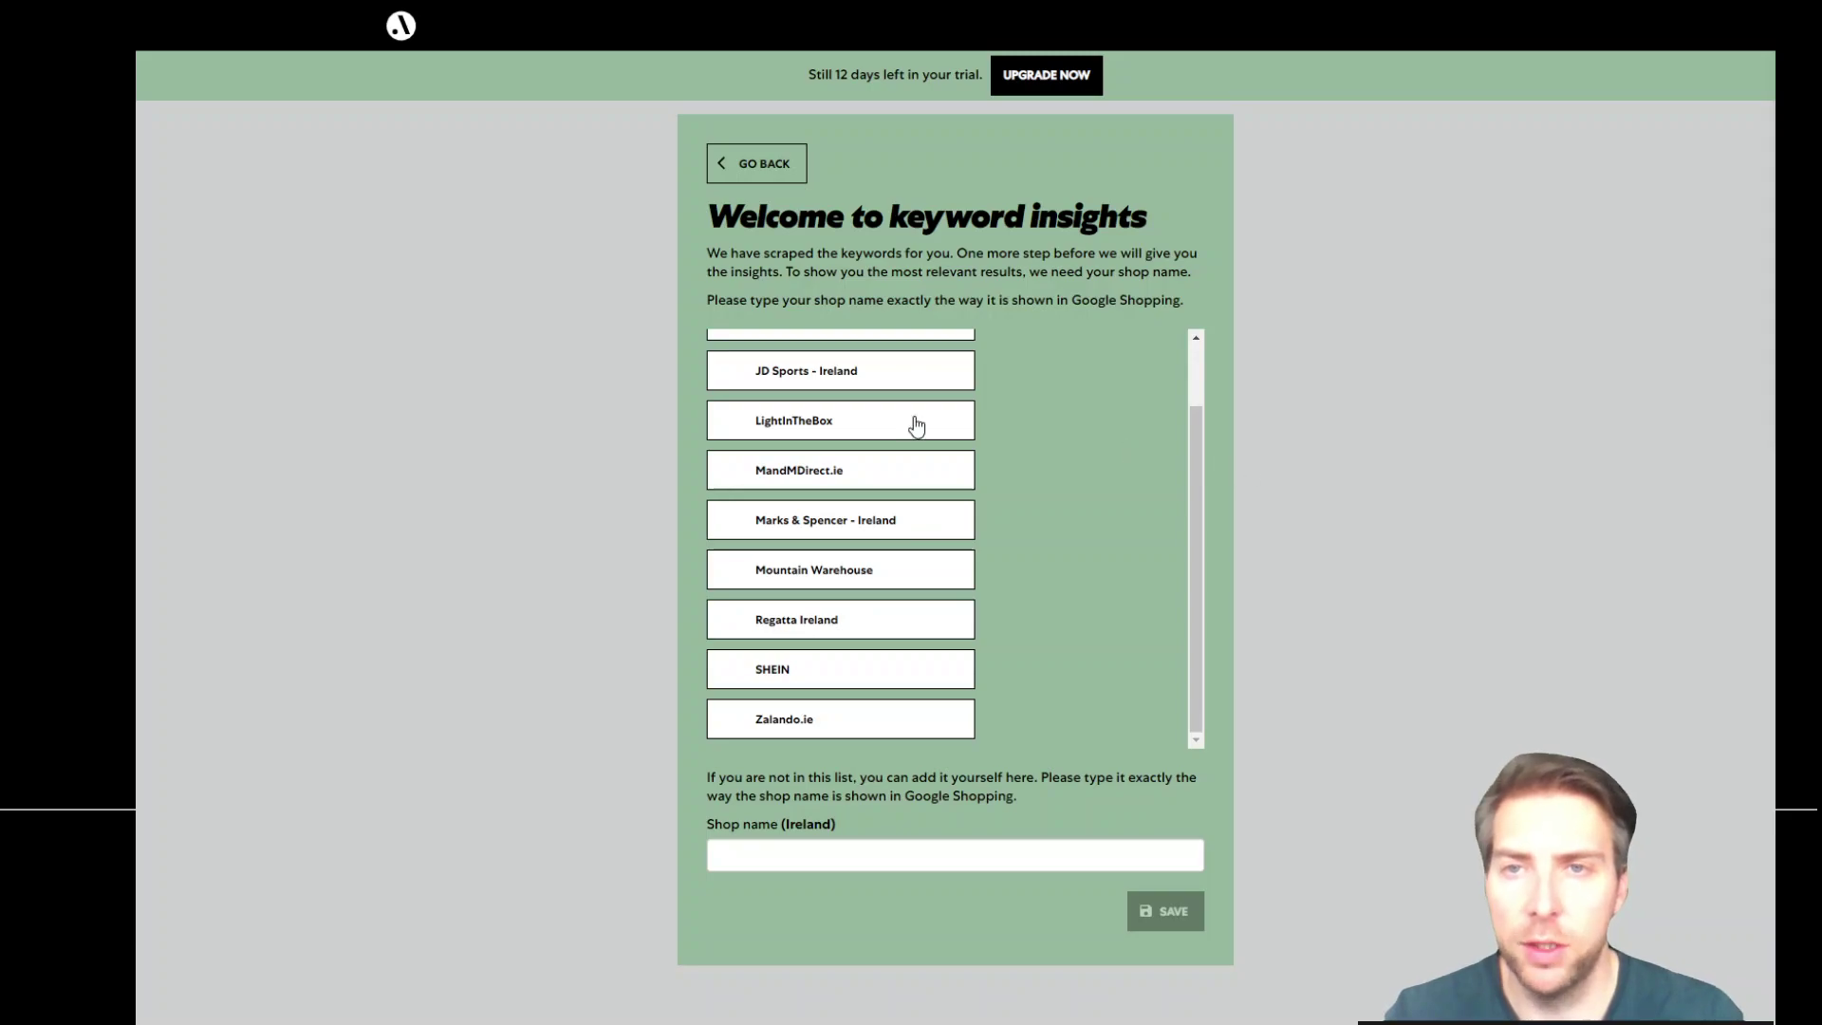
scroll(933, 497, "up", 1)
Switch to manual shop-name entry and pick Decathlon Ireland to load its Ireland market share insights
left_click(935, 502)
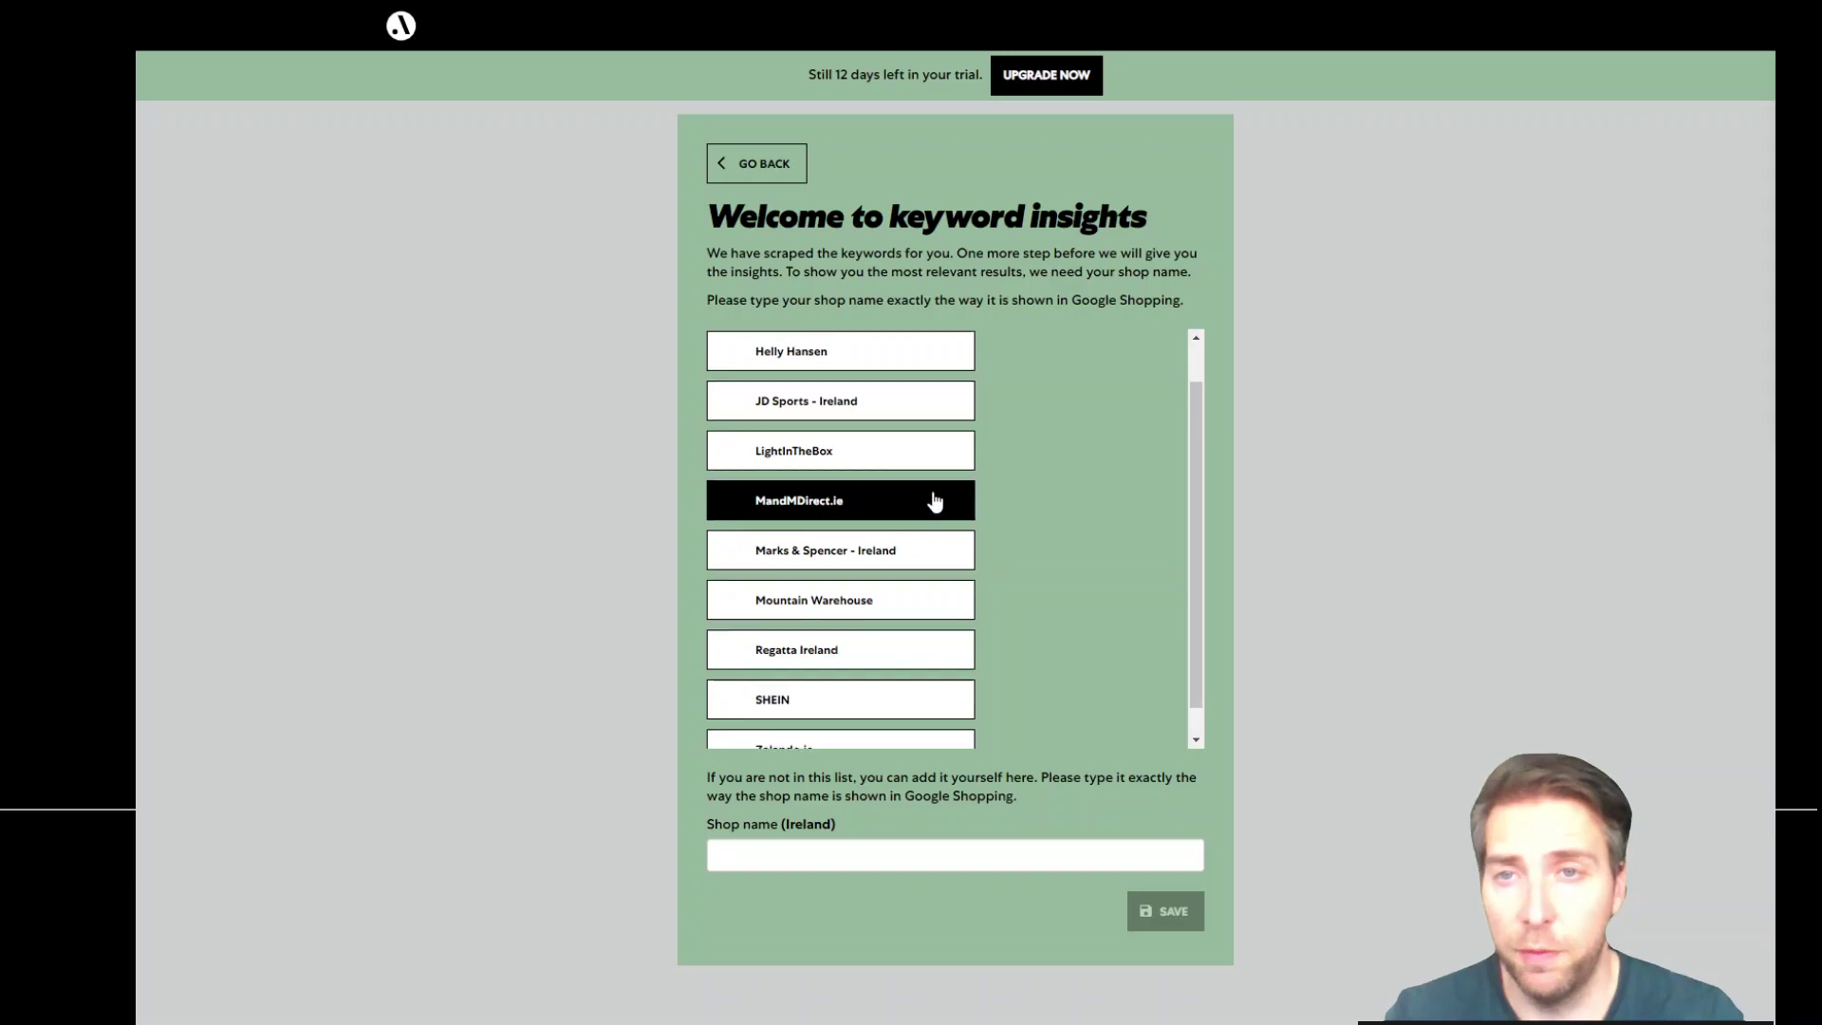
scroll(934, 501, "up", 1)
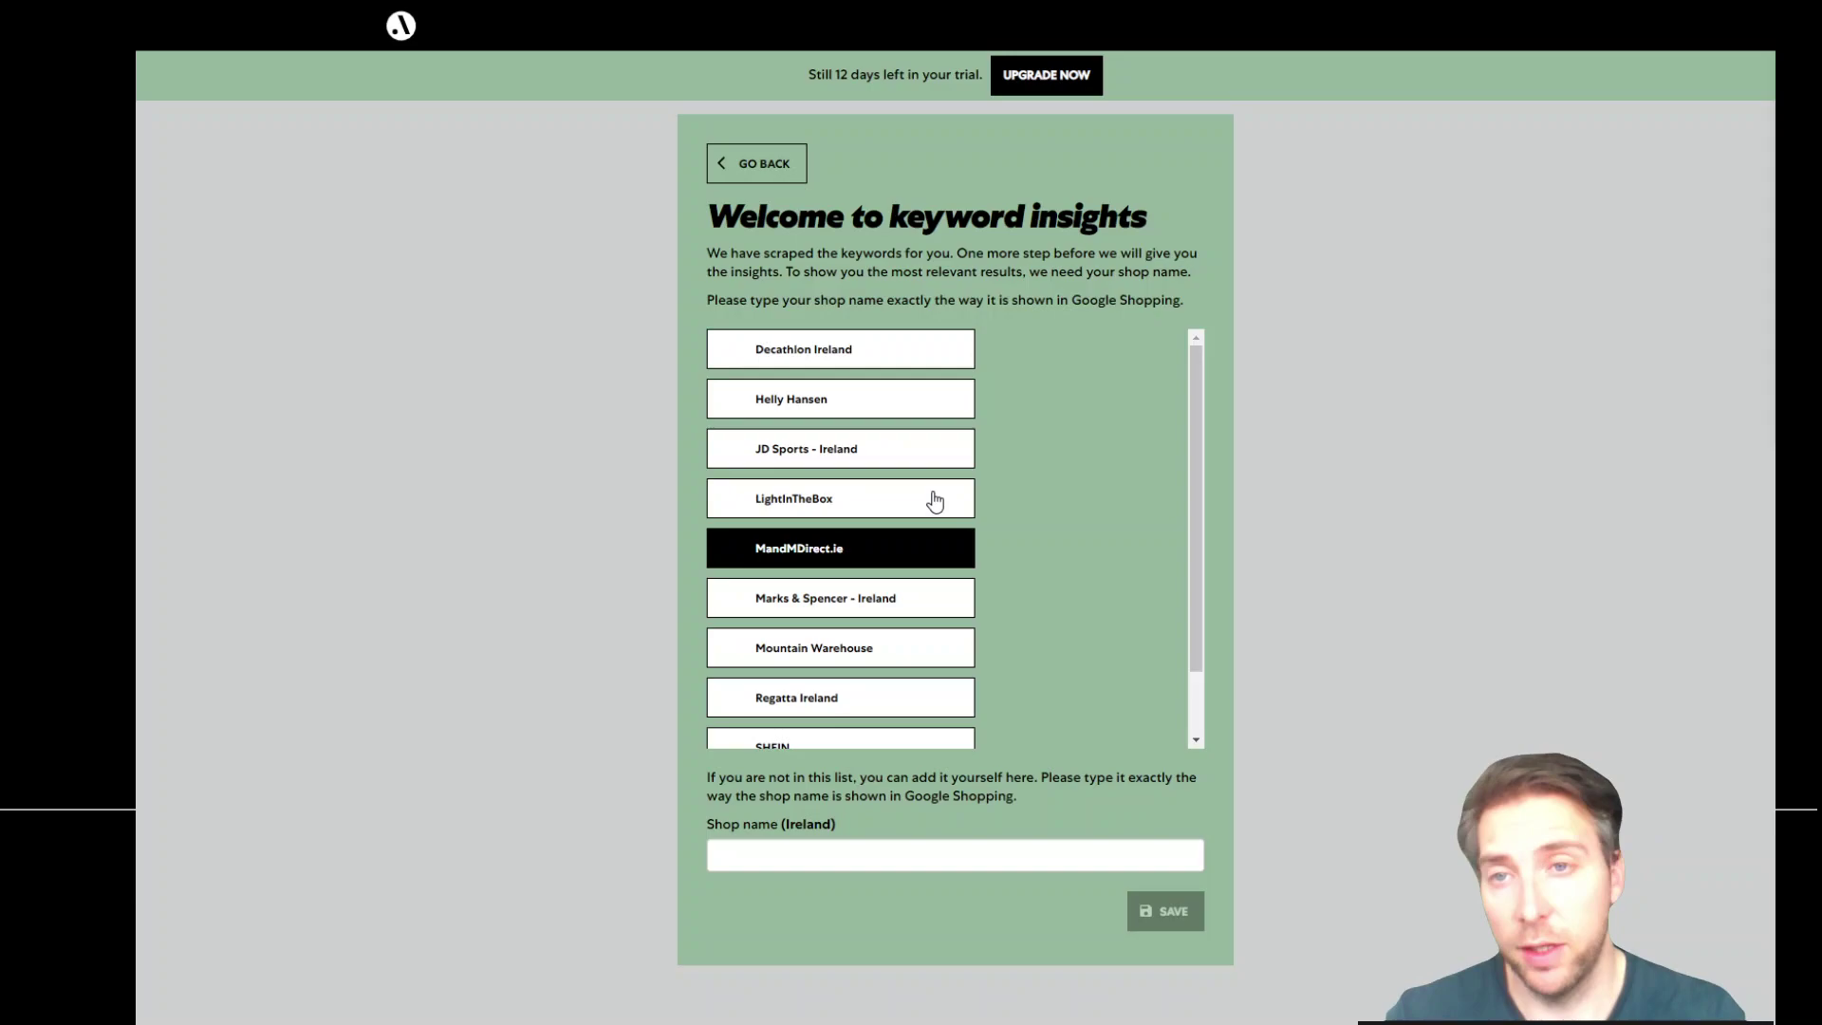
left_click(965, 599)
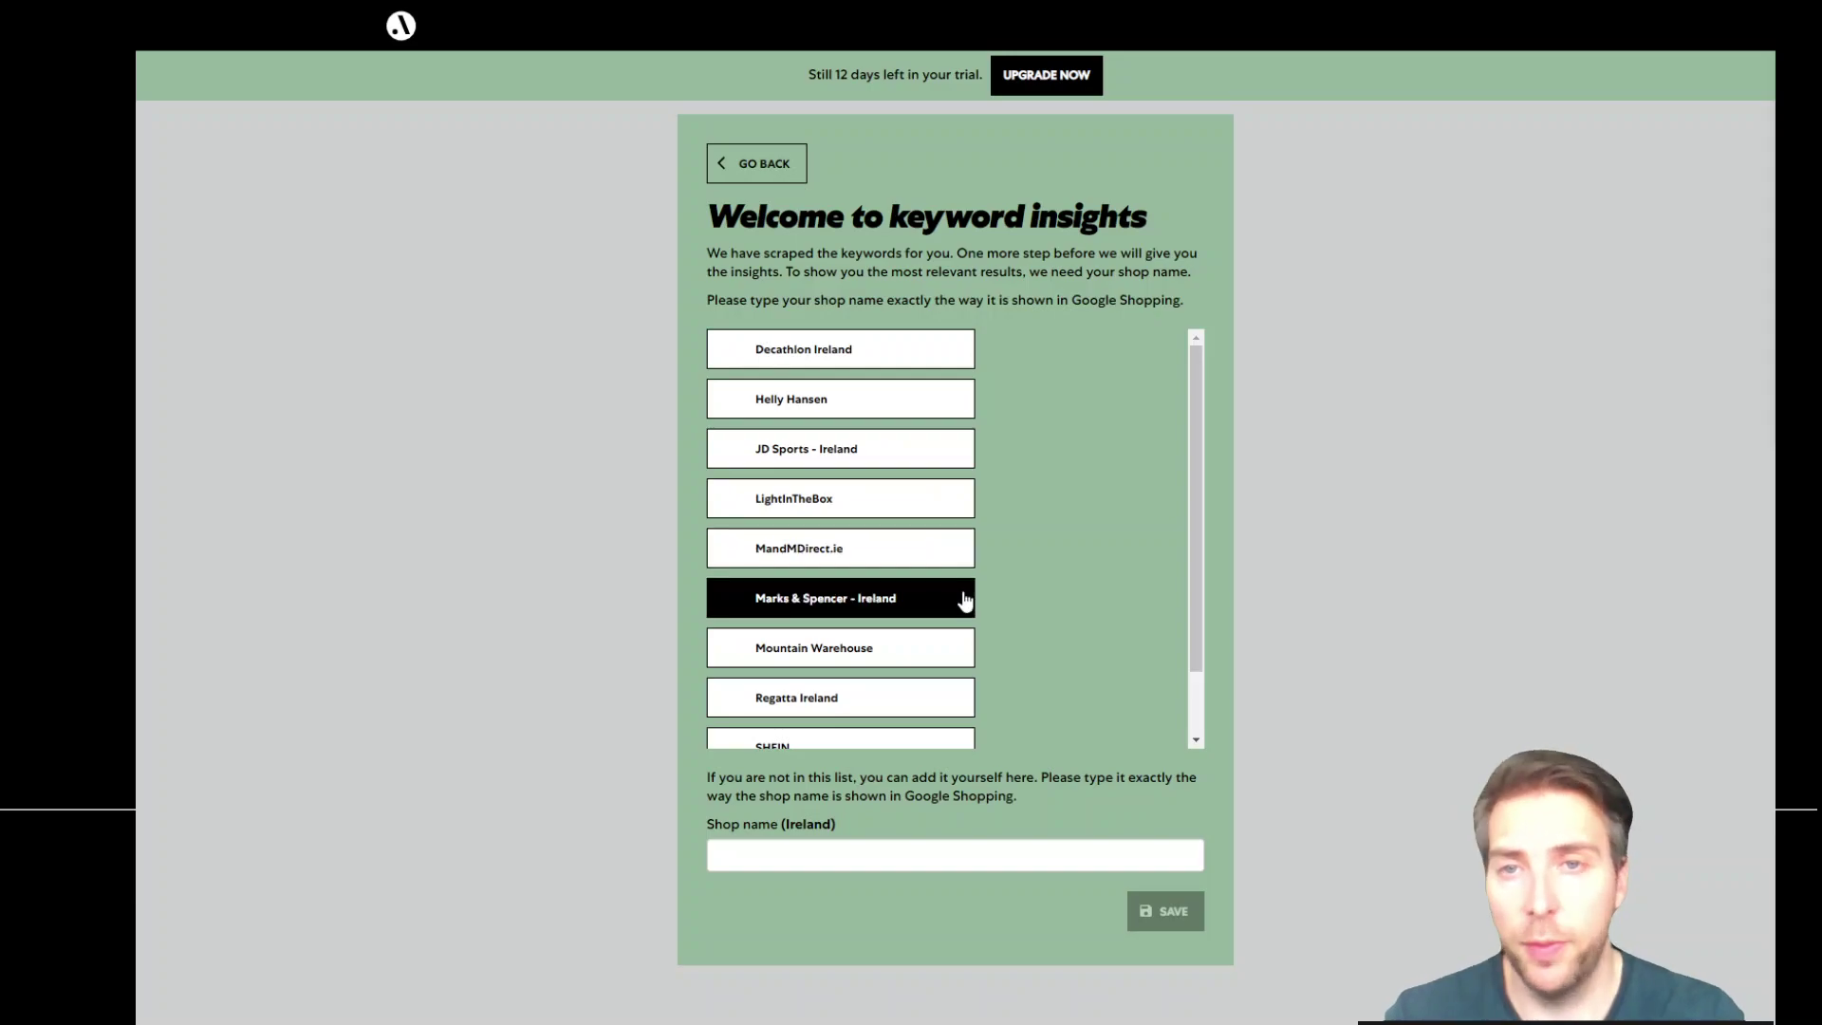
scroll(966, 641, "down", 2)
left_click(1054, 856)
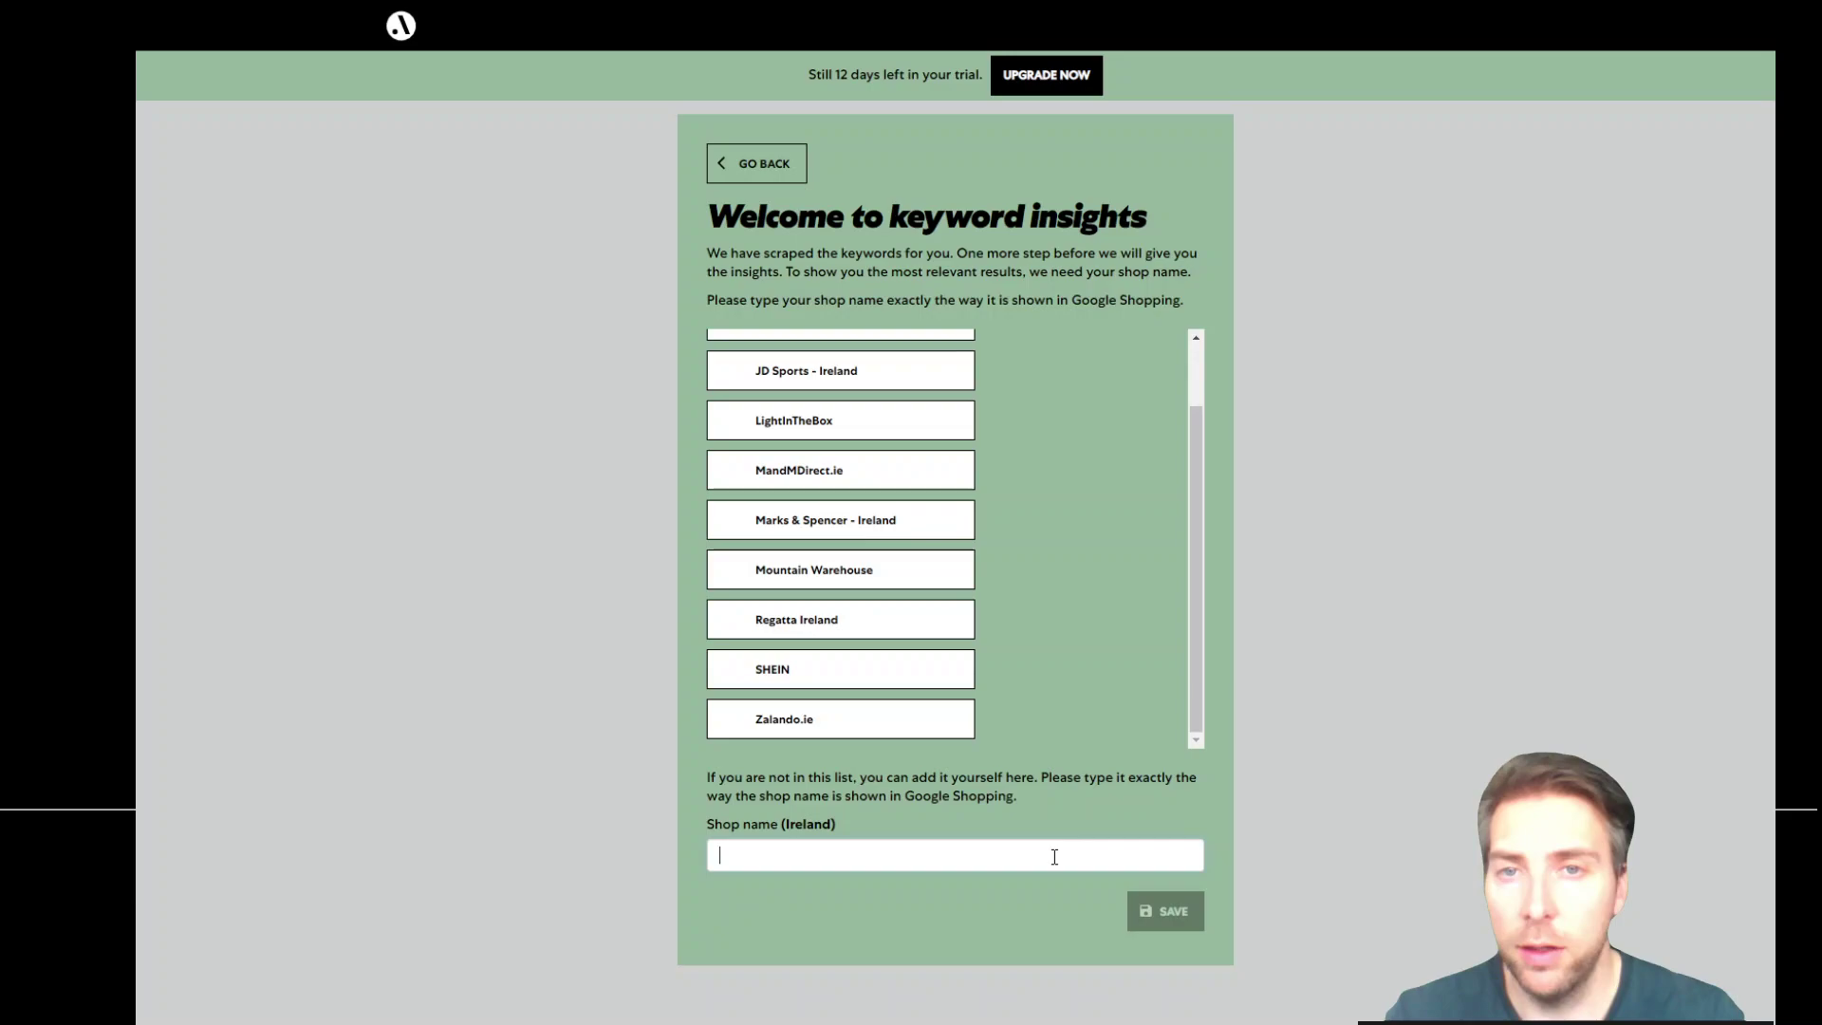
scroll(883, 670, "up", 2)
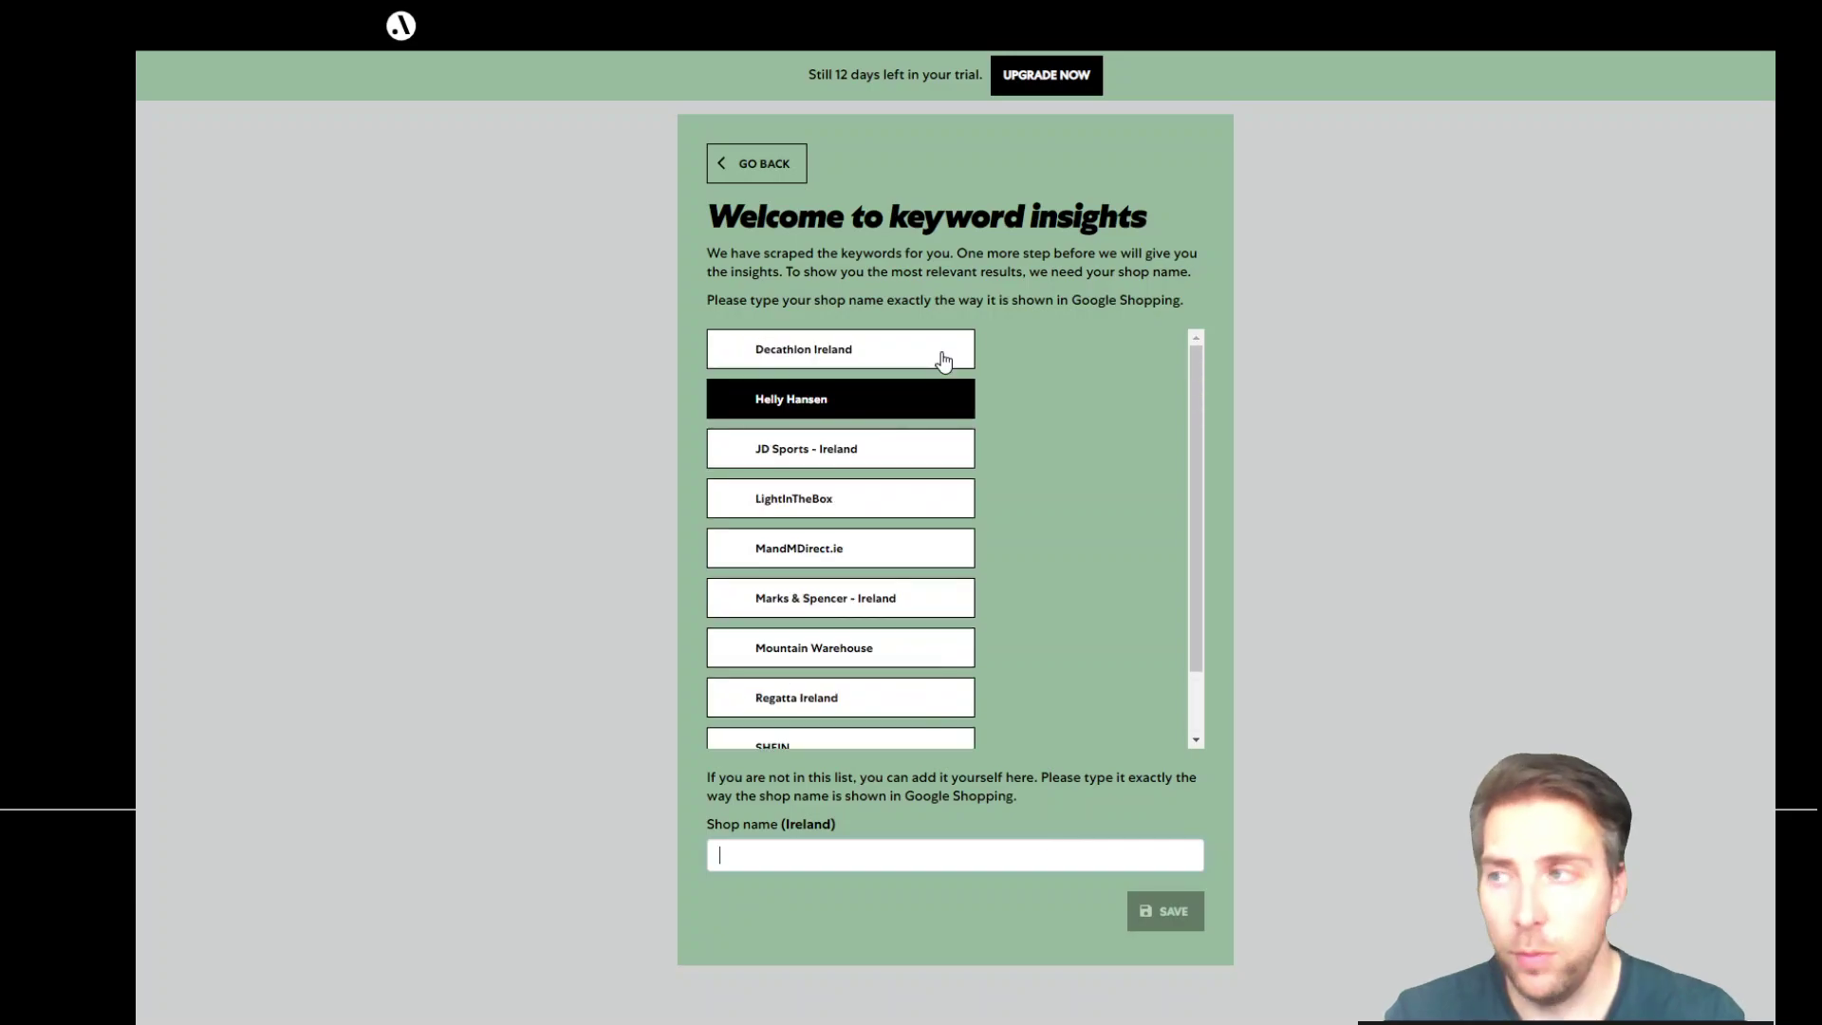
left_click(942, 355)
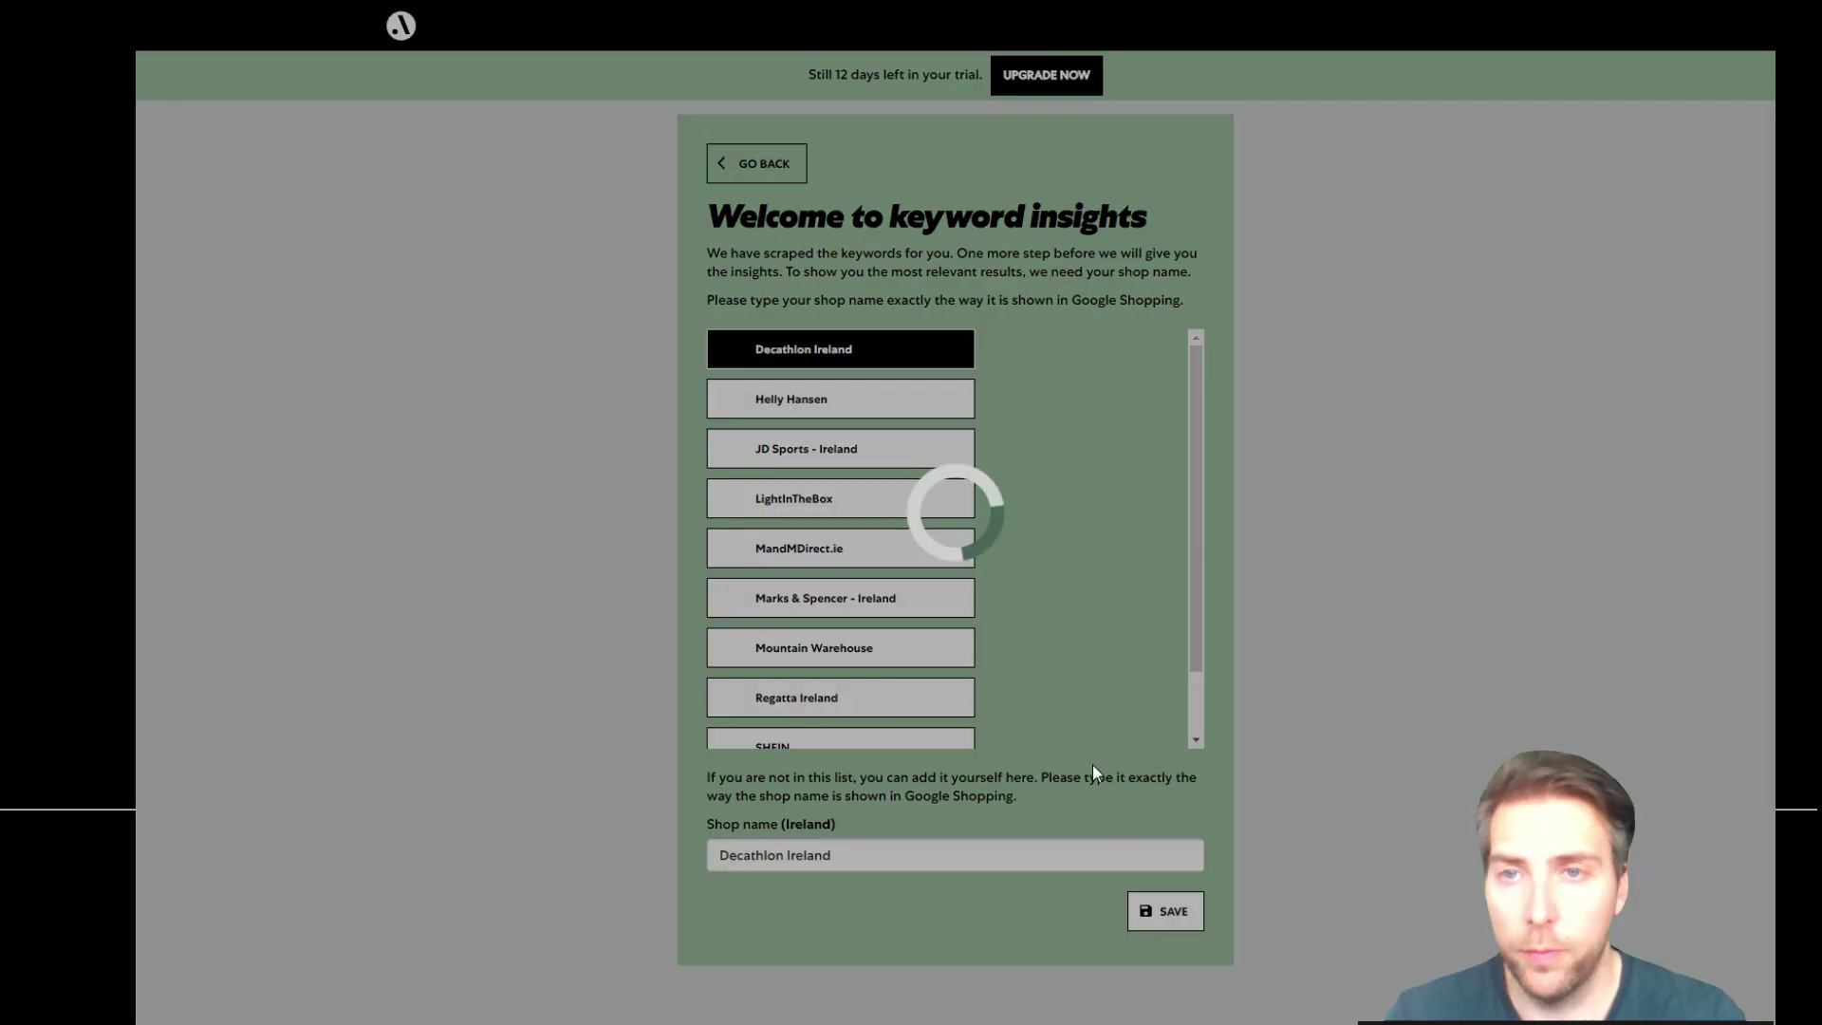